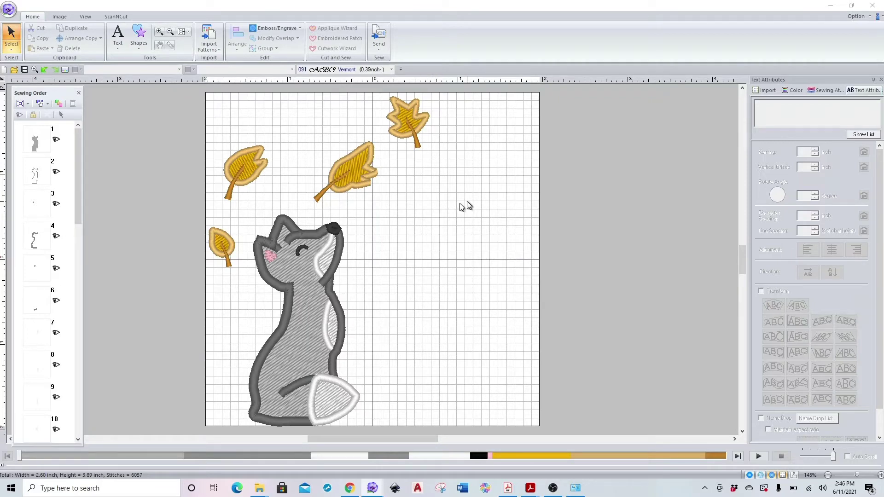
- Add a single-line text object containing the letter 'O'
click(115, 40)
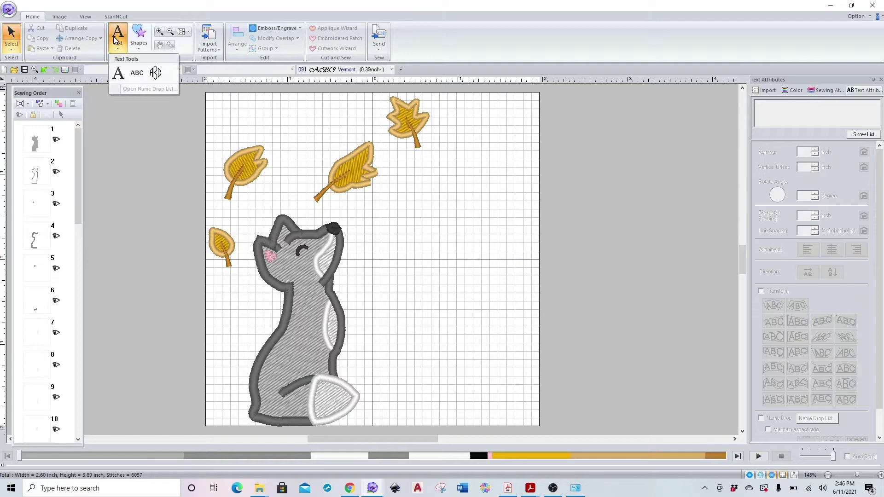
click(119, 73)
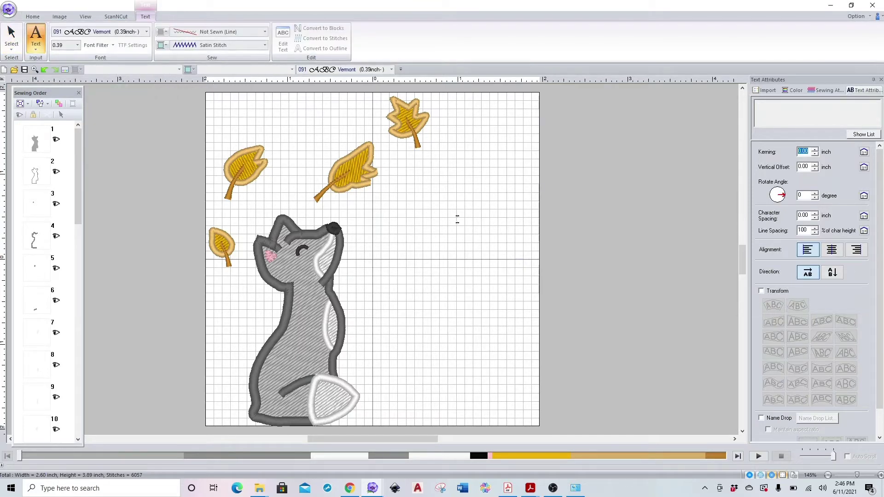
click(458, 220)
text(O)
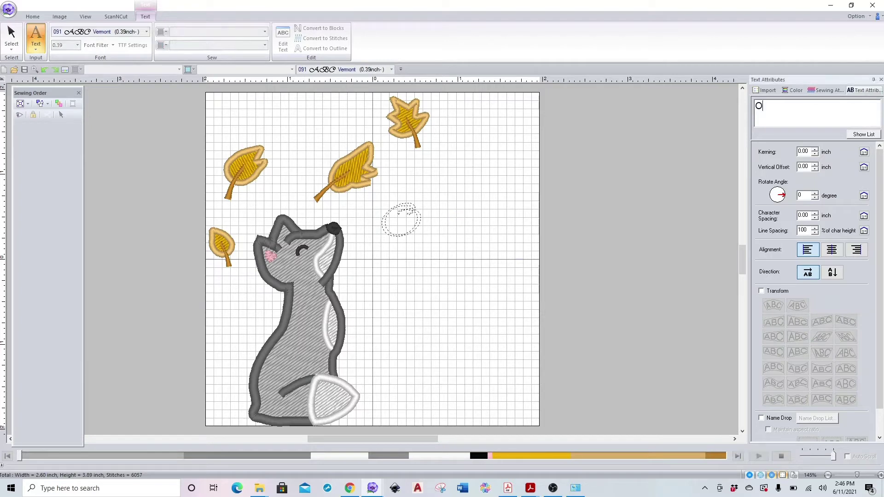
key(Tab)
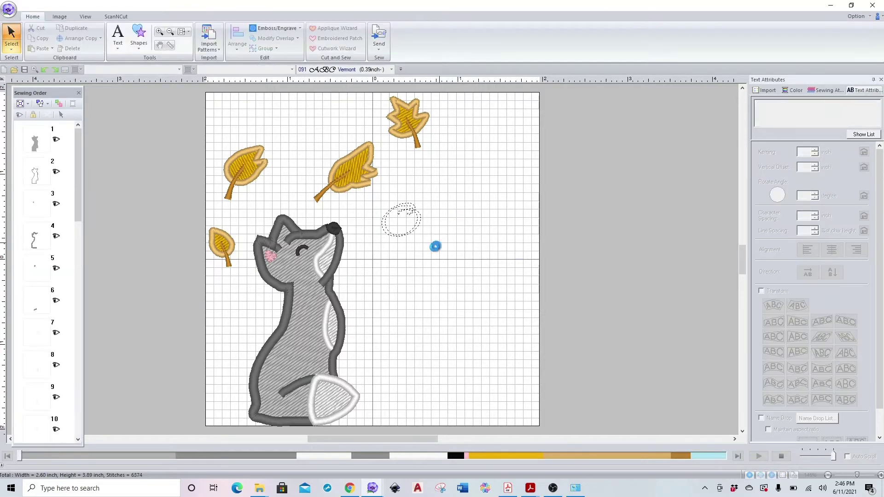
- Enlarge and reposition the O so it fills the hoop around the fox and leaves
click(415, 230)
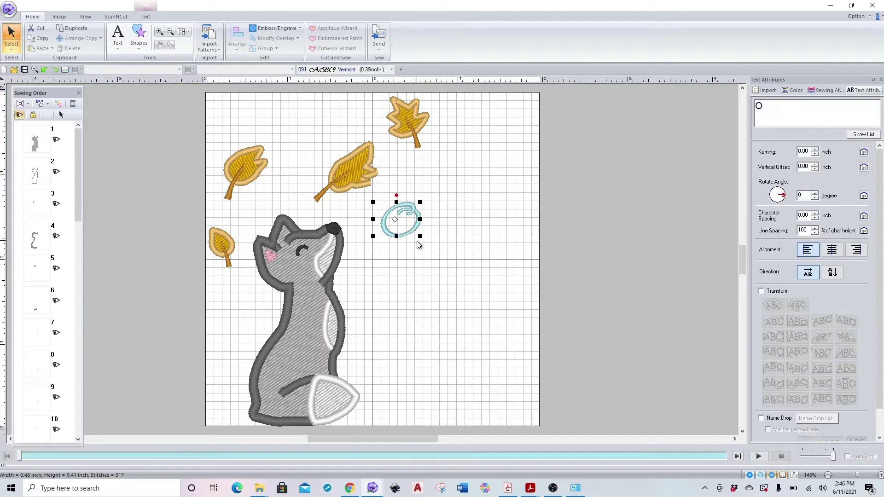
drag(423, 244, 600, 366)
drag(526, 314, 509, 232)
drag(126, 254, 133, 253)
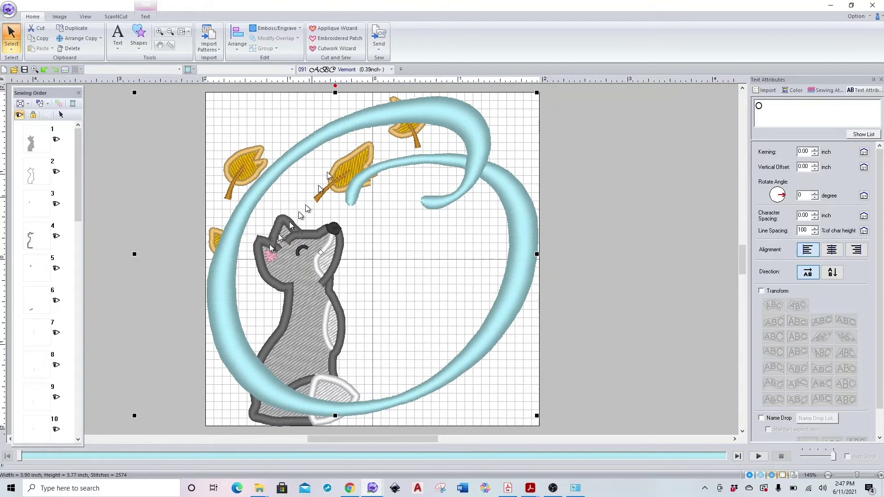
scroll(48, 113, down, 1)
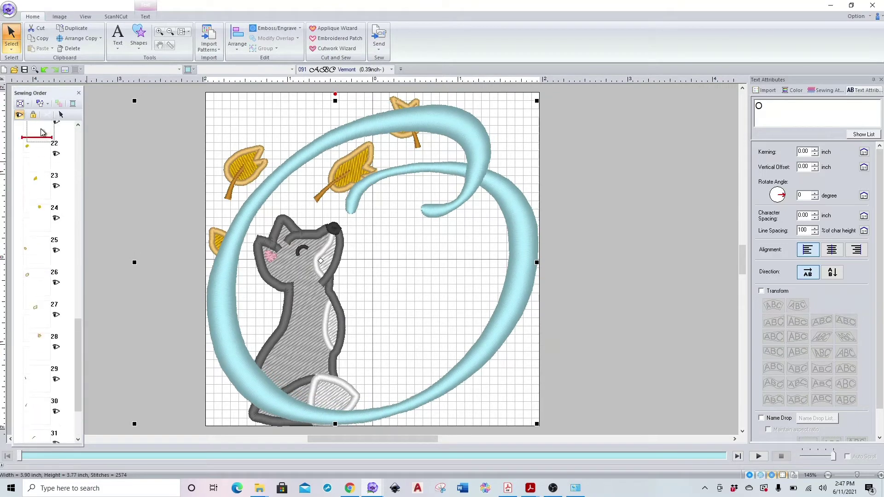
click(46, 113)
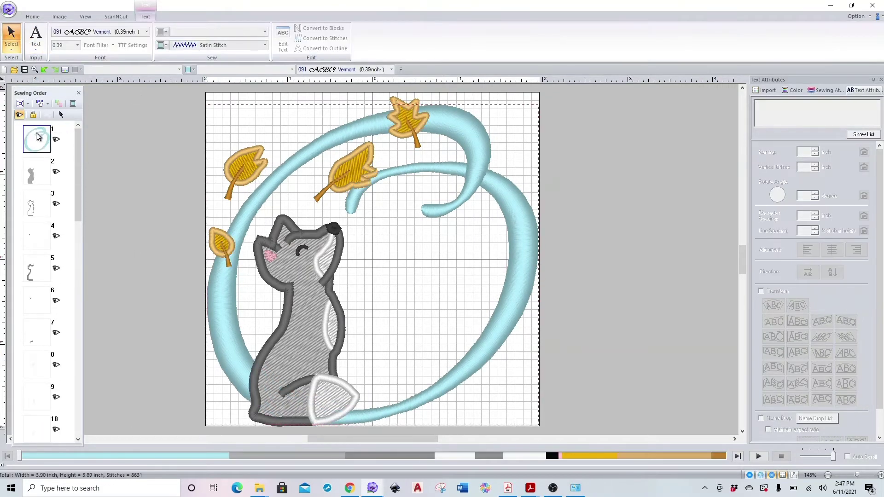
click(458, 240)
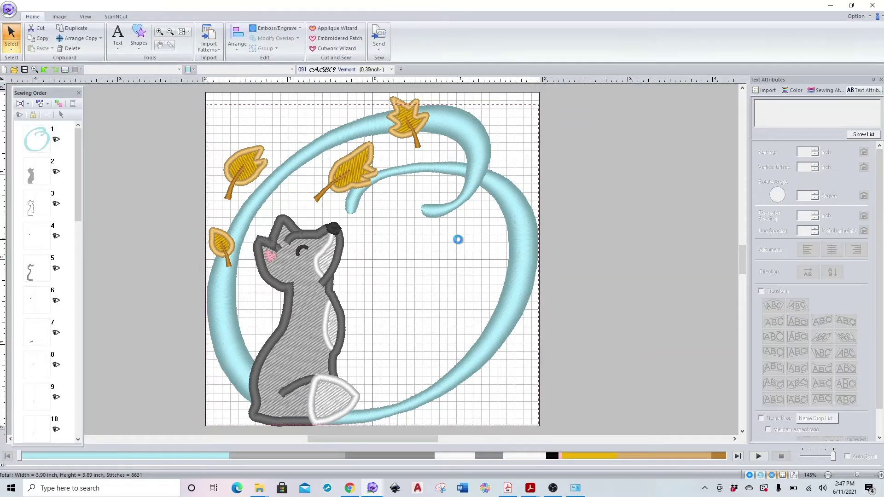
click(457, 127)
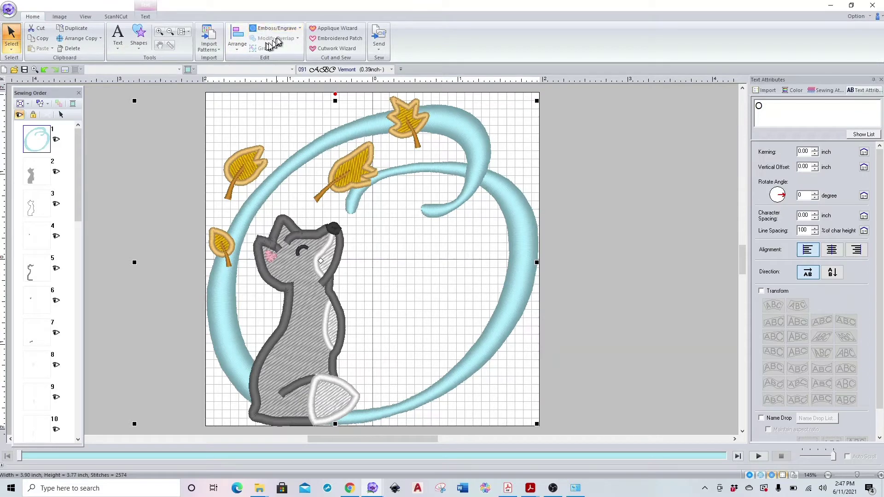
click(387, 233)
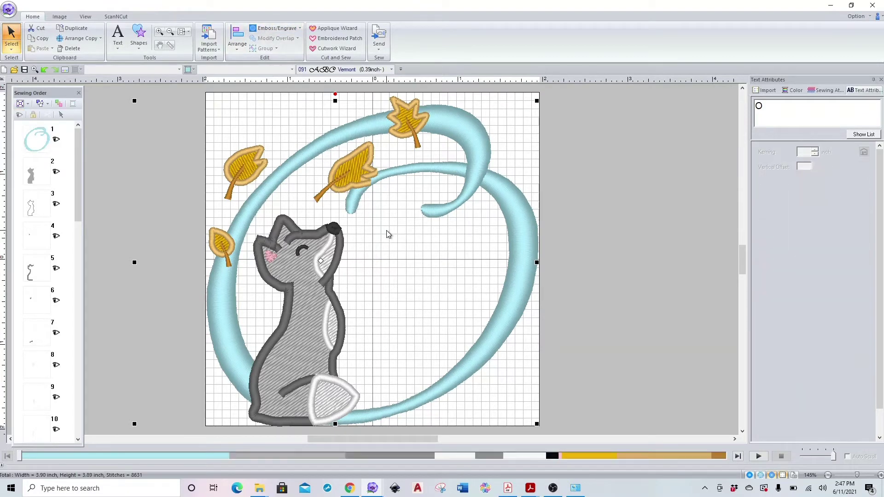
drag(208, 99, 555, 437)
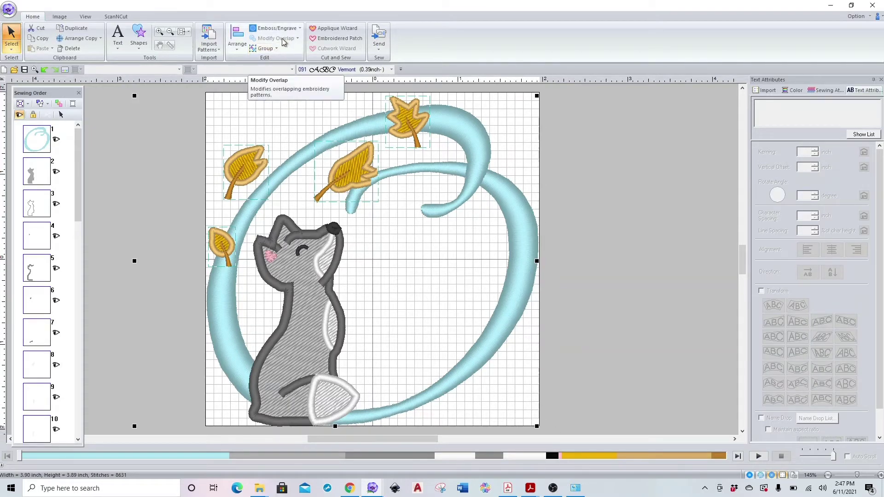
click(396, 243)
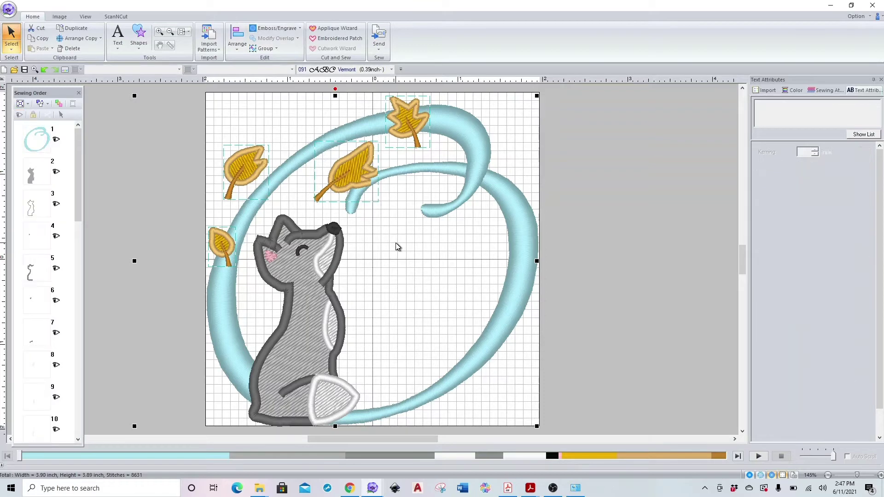
click(465, 132)
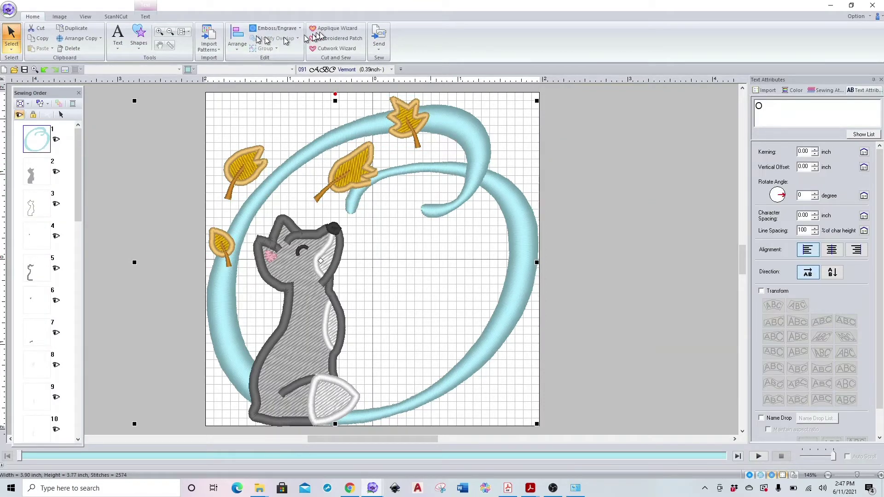
- Convert the selected letter O text into stitches from the Text tab
click(145, 16)
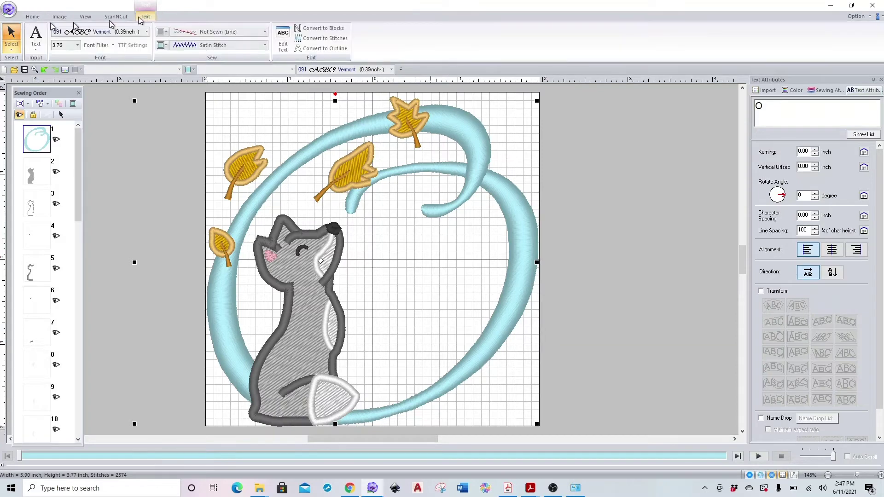
click(340, 40)
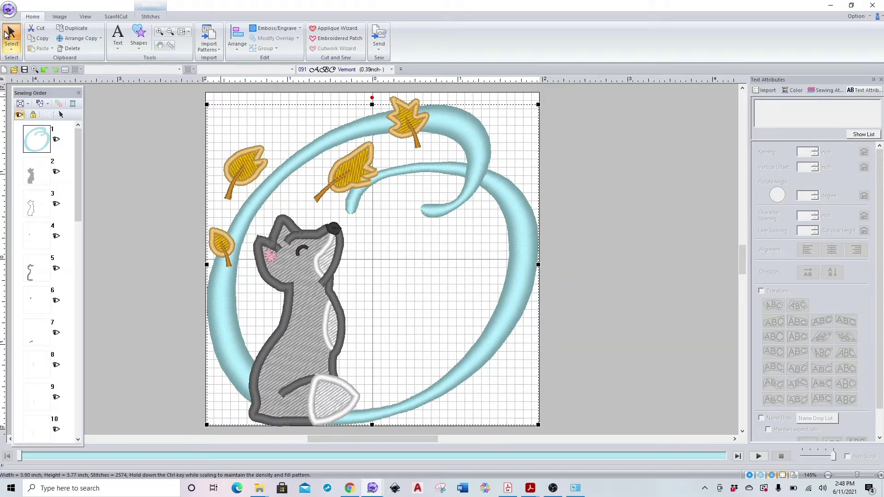
- Use Split Stitches to cut the O's stitching with an outline around the small left leaf
click(149, 17)
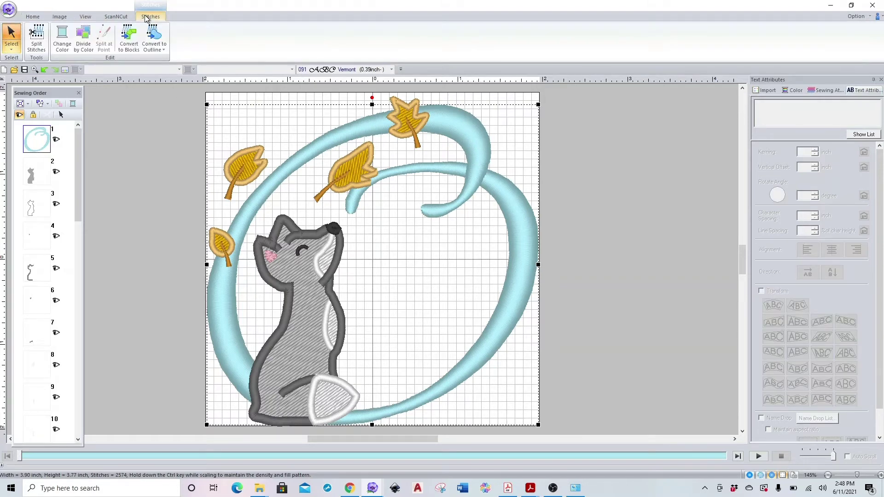
click(36, 40)
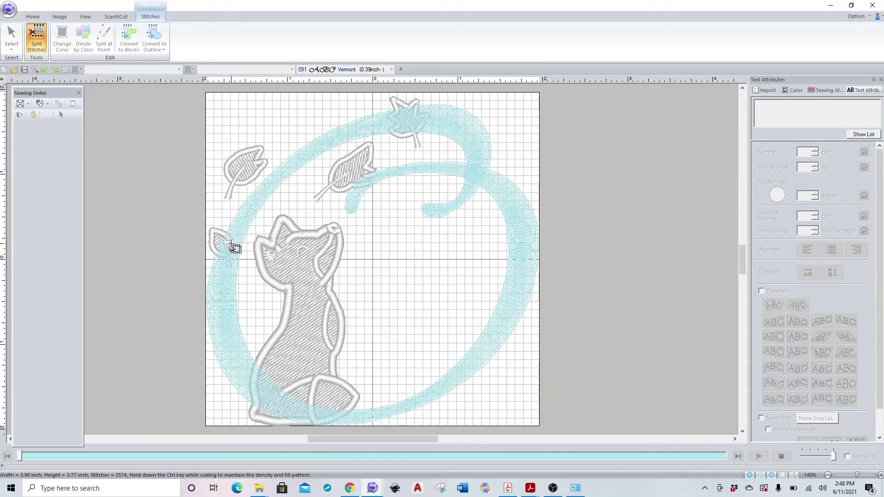
click(210, 250)
click(212, 239)
click(220, 234)
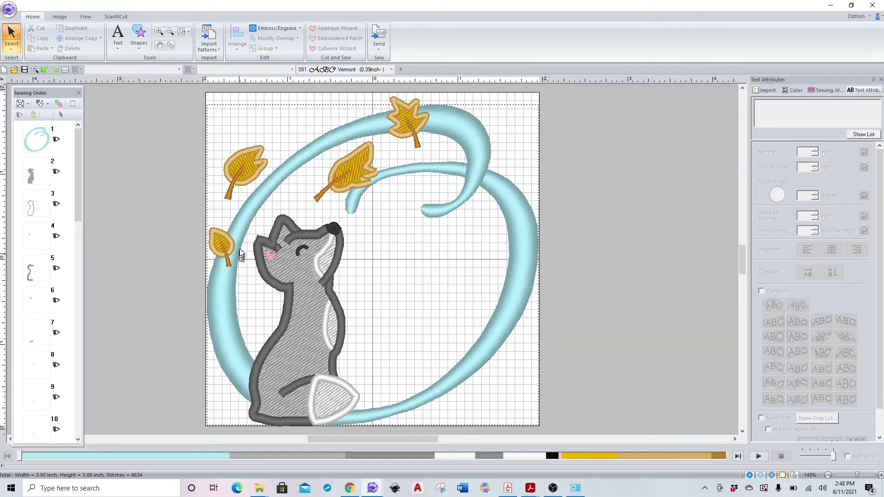
- Zoom the view out to 145% to show the whole design
click(880, 477)
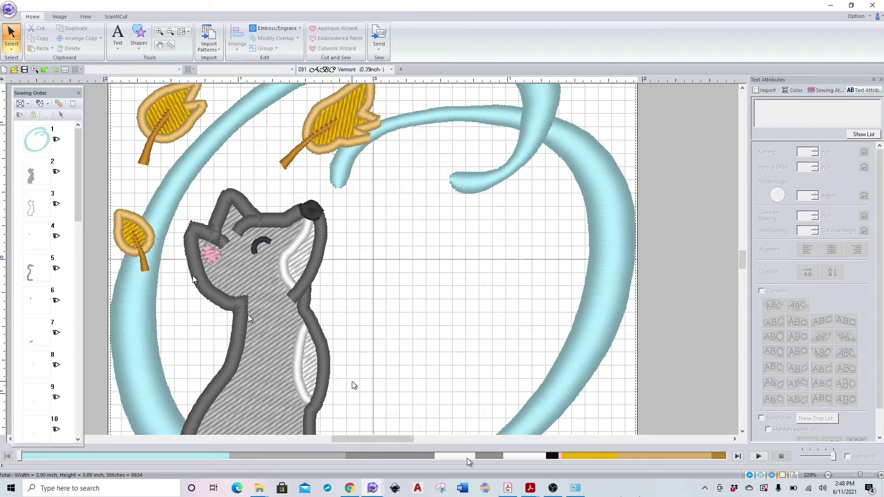
click(828, 475)
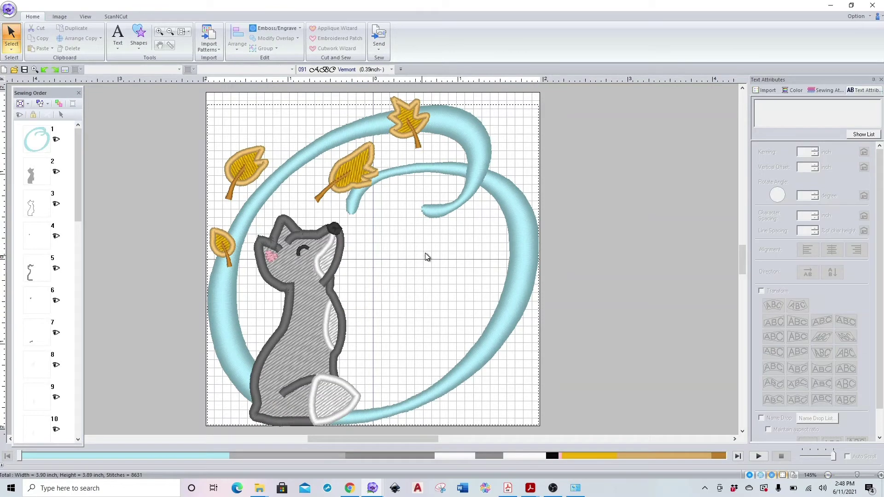
- Split off the O's stitches under the fox's tail and base using a closed outline
click(479, 173)
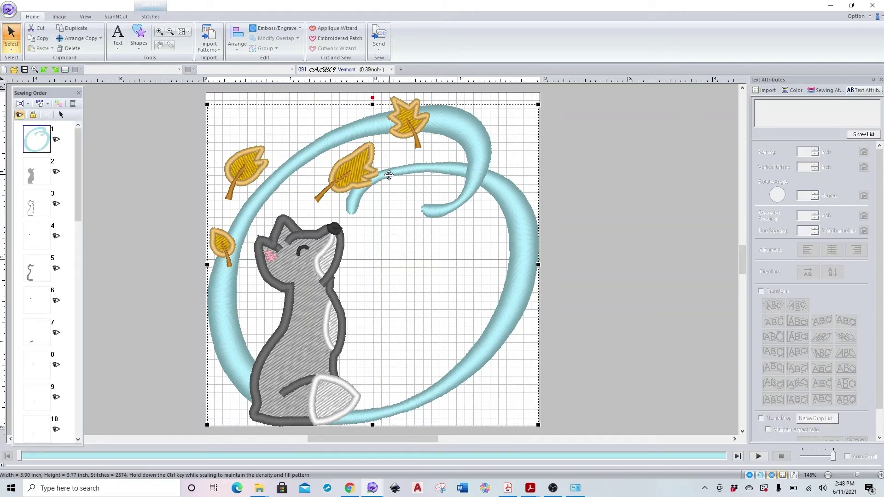
click(151, 16)
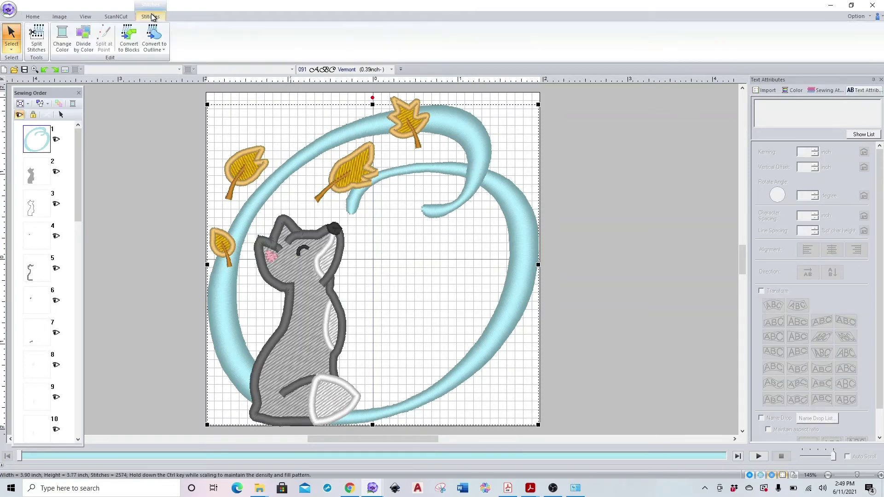
click(39, 40)
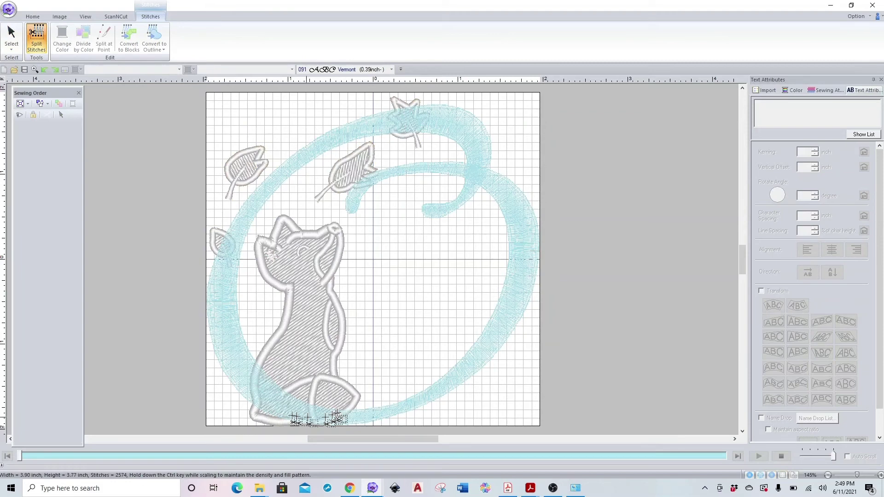
drag(265, 366, 260, 415)
click(260, 416)
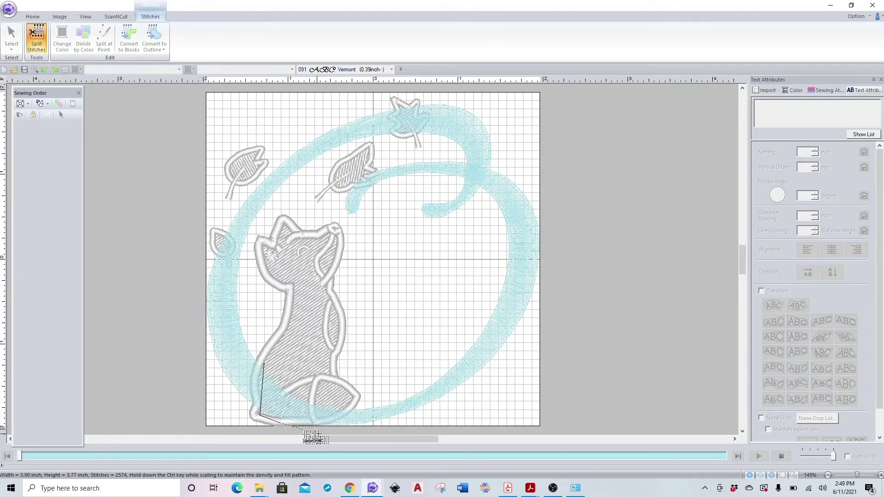
click(332, 432)
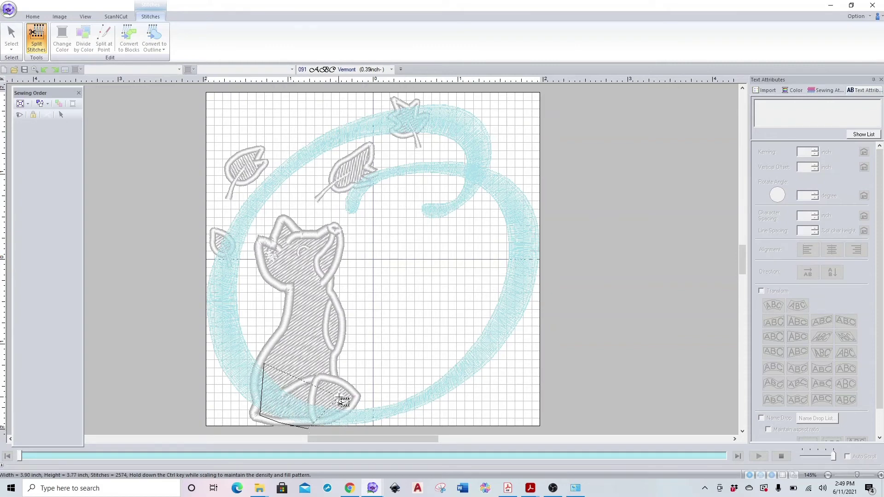
click(344, 401)
click(269, 365)
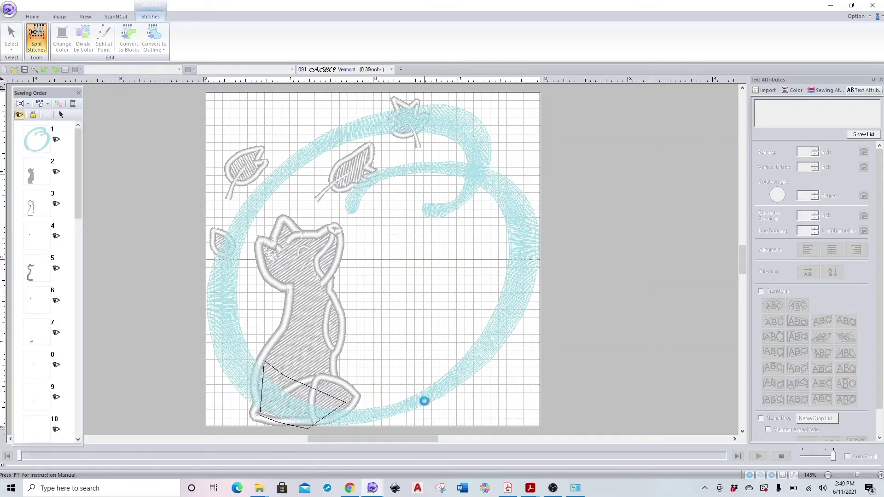
click(346, 425)
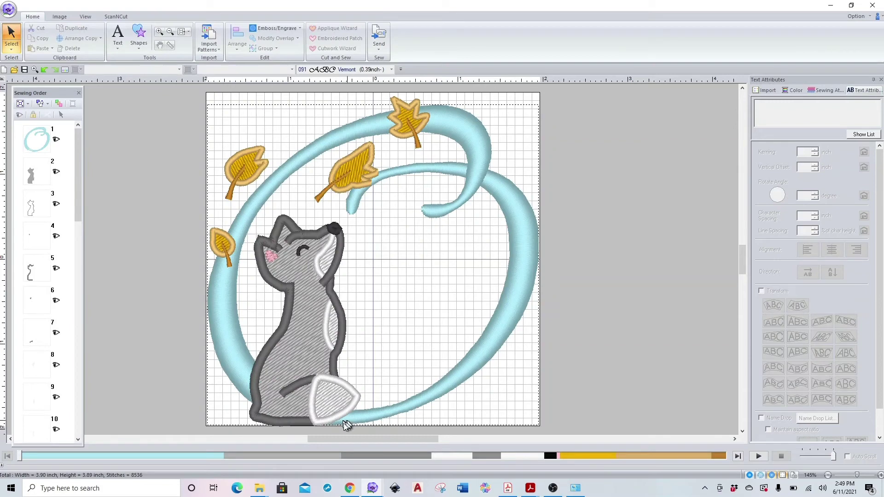
- Add Split Stitches to the Quick Access Toolbar
click(444, 120)
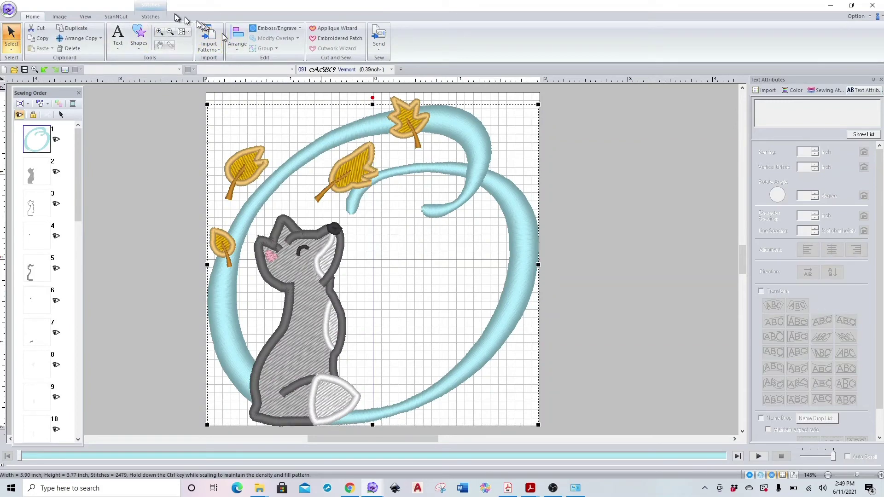
click(150, 17)
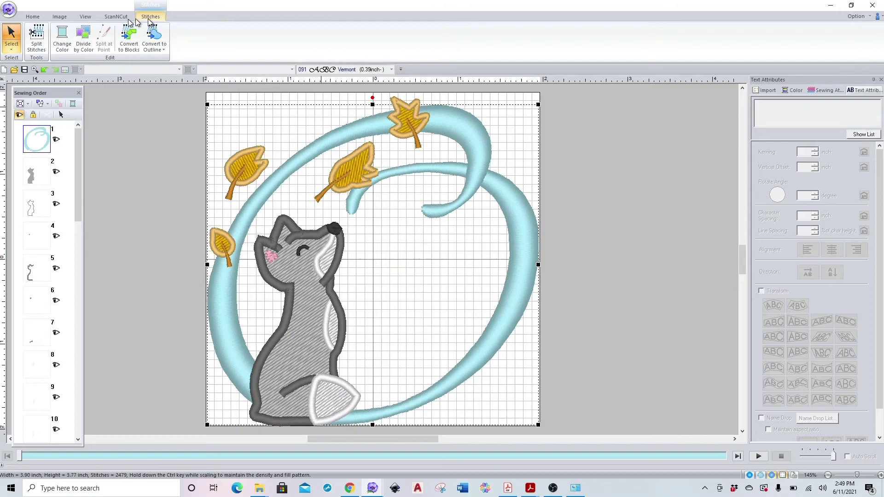
right_click(36, 40)
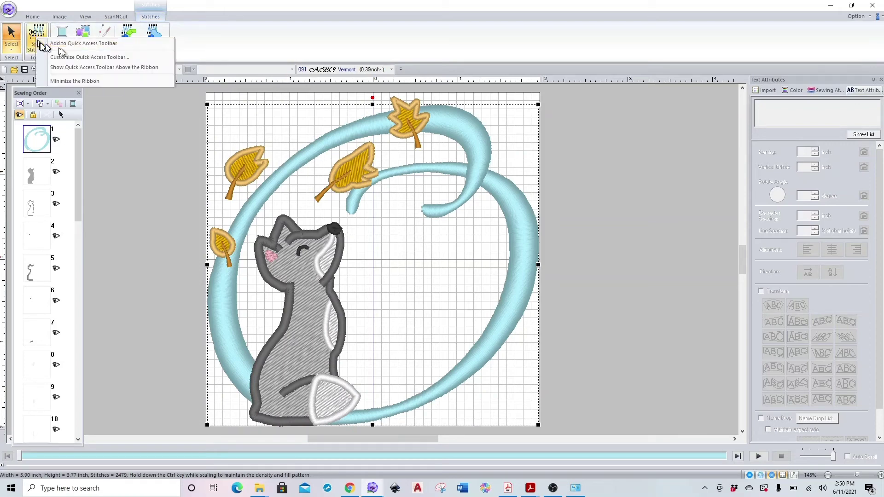
click(74, 43)
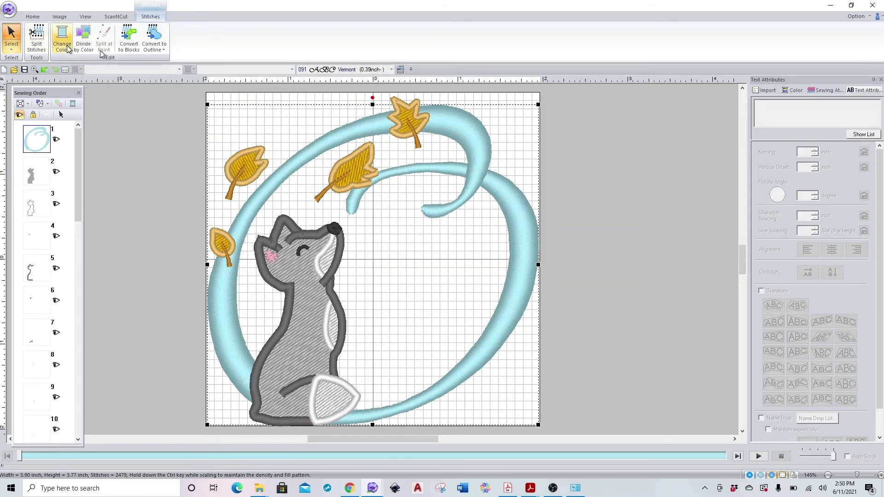
- Split off the O's stitching behind the top maple leaf with a traced outline
click(401, 70)
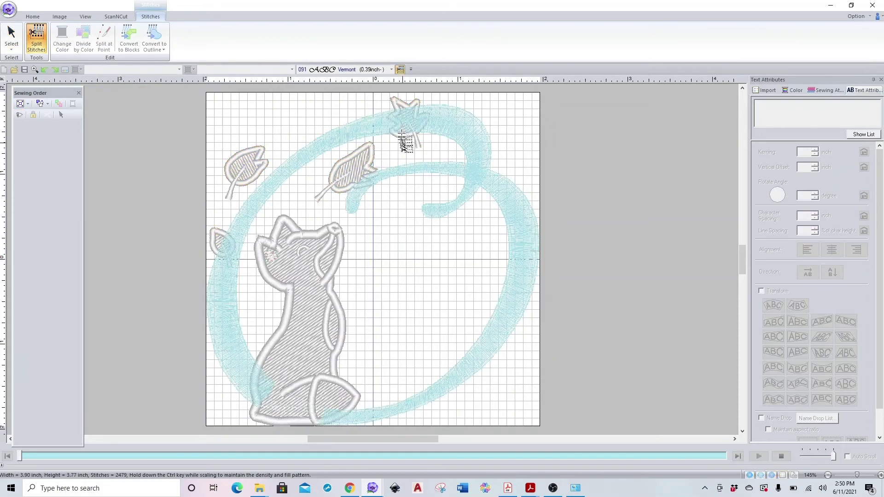
click(400, 106)
click(401, 138)
click(413, 137)
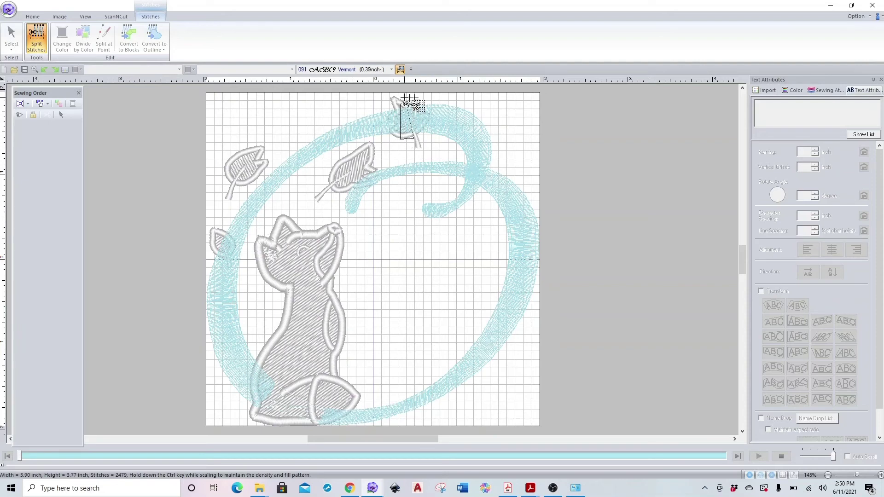
double_click(404, 100)
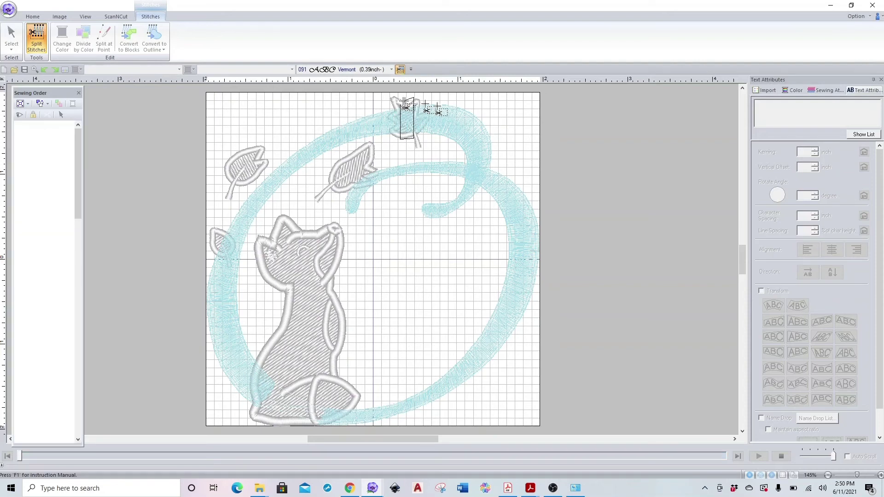
click(461, 193)
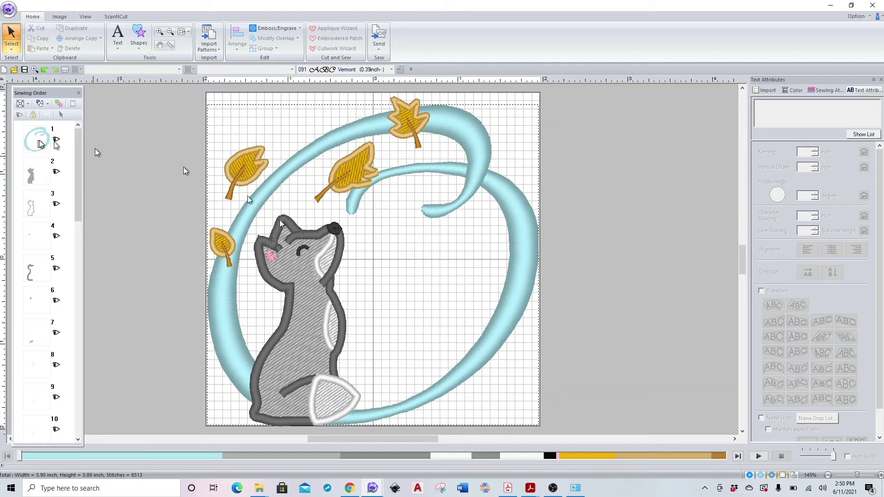
click(782, 458)
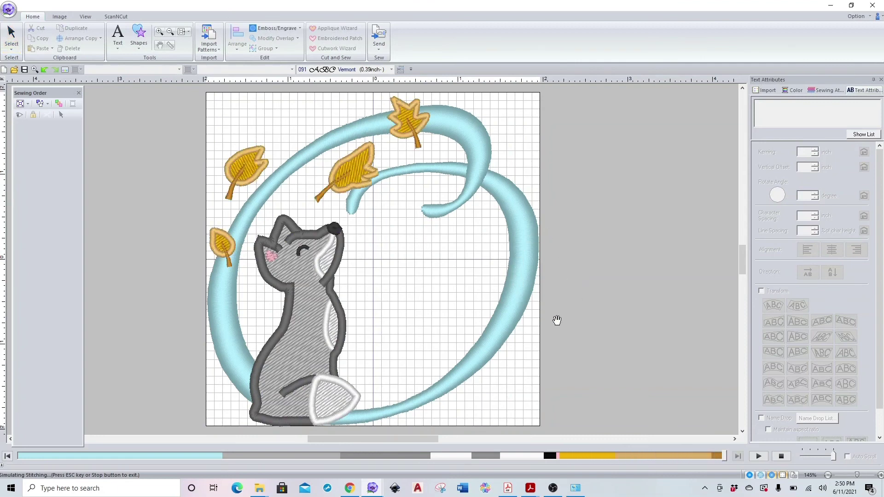
click(781, 455)
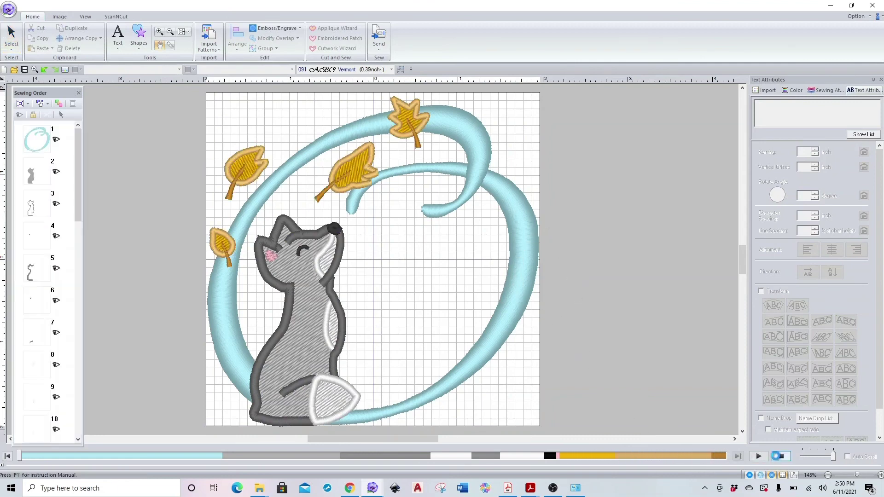